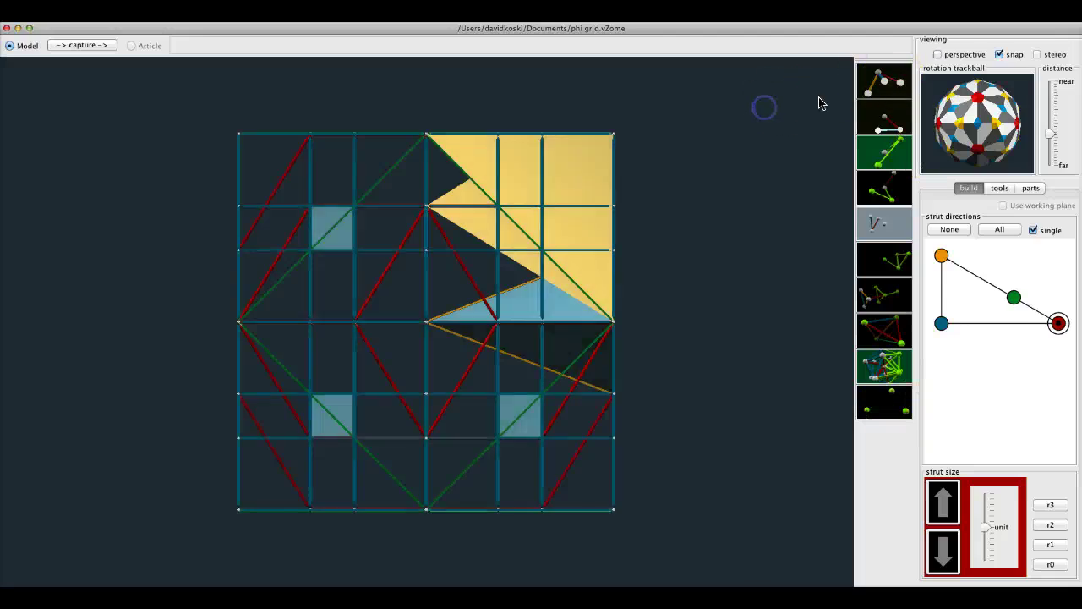
Step: Examine the phi grid model from several snapped orientations, including a straight-on view of the blue rhombic panels
drag(987, 97, 1044, 159)
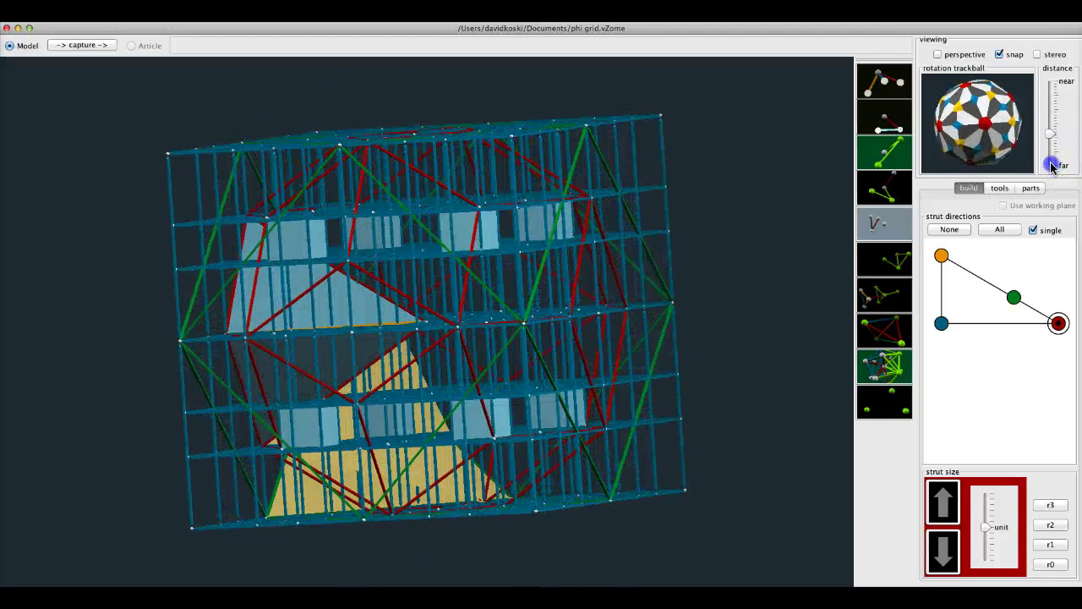
drag(1052, 167, 989, 146)
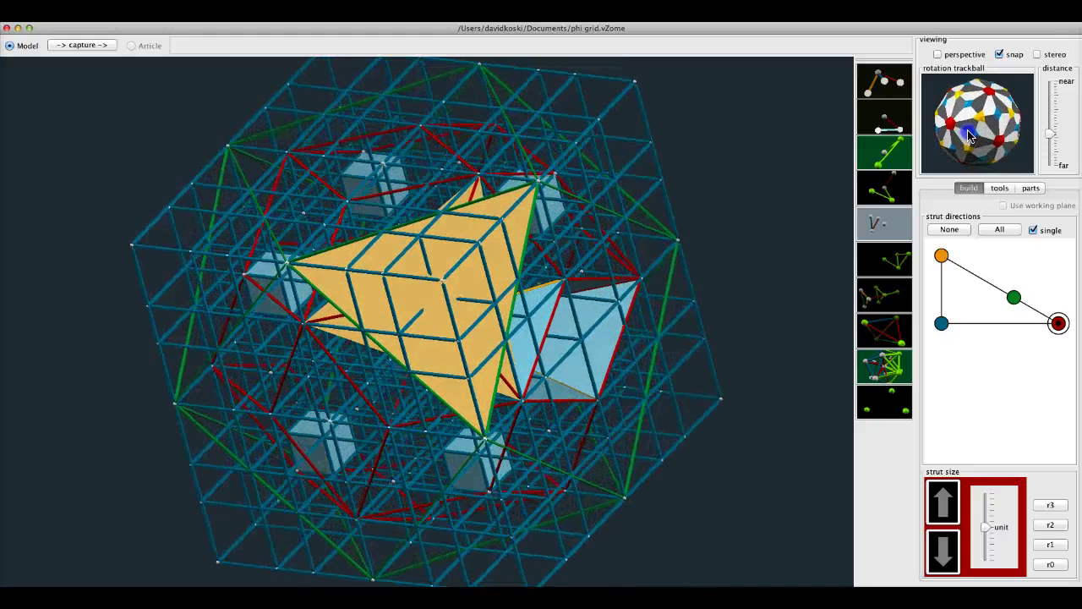
click(968, 135)
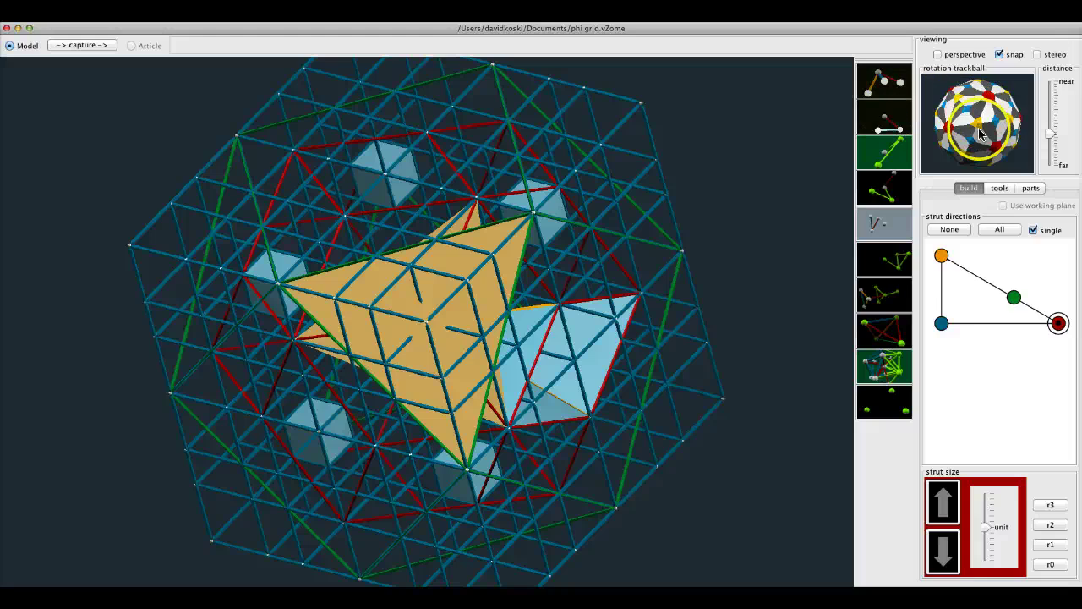
mouse_move(977, 129)
mouse_down()
mouse_move(968, 129)
mouse_move(974, 145)
mouse_up()
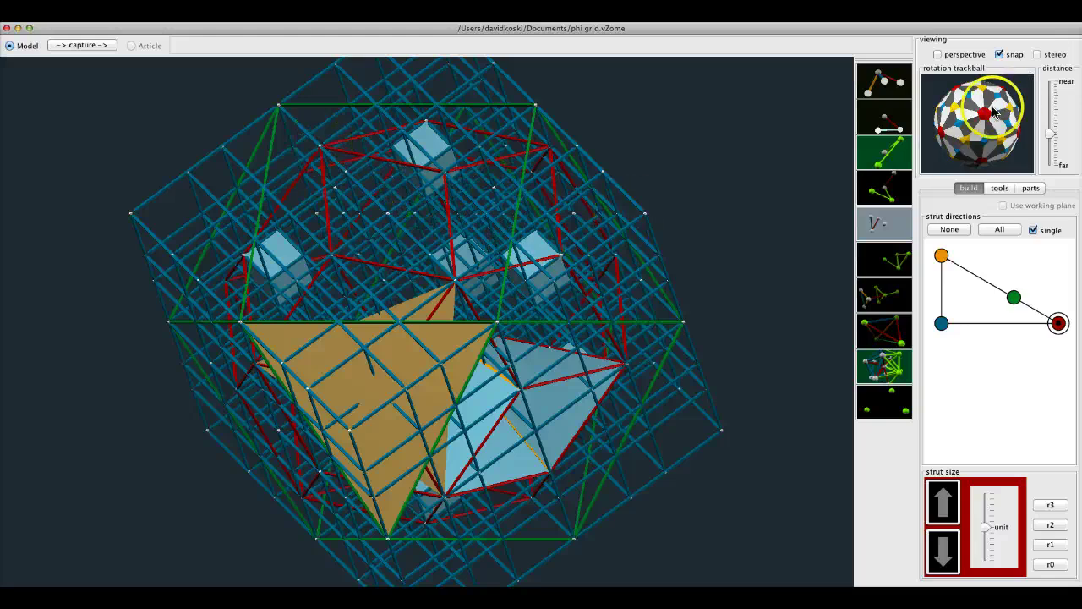
drag(991, 112, 975, 82)
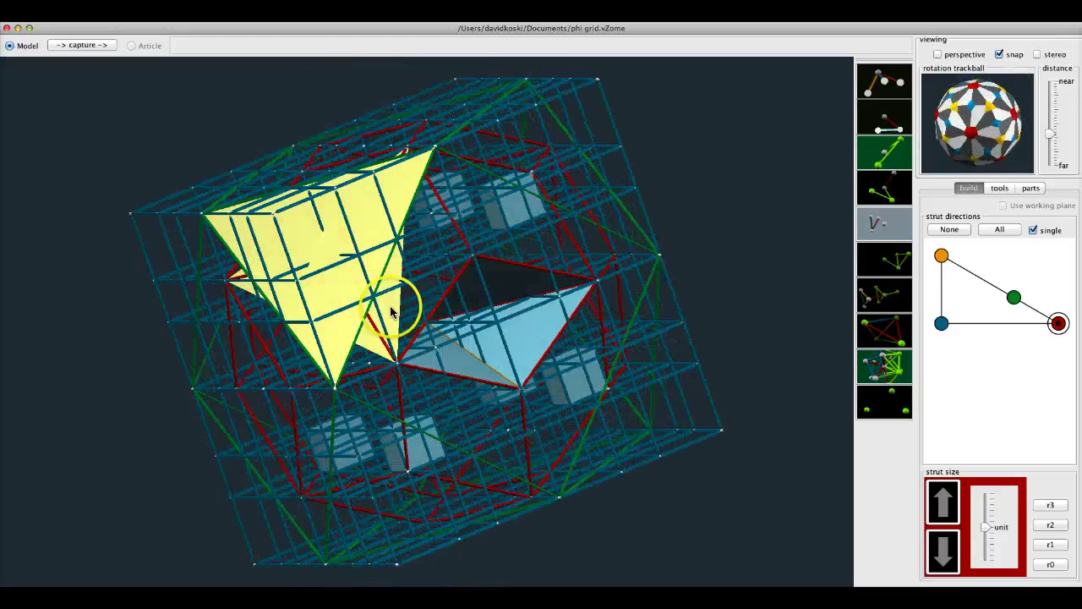
drag(976, 125, 950, 167)
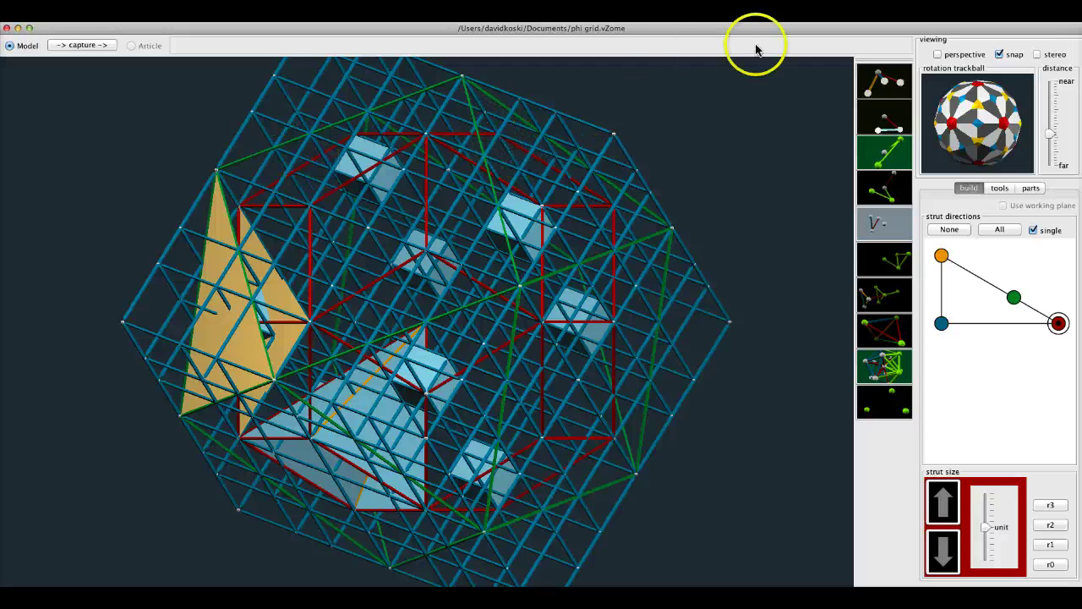
drag(953, 105, 975, 100)
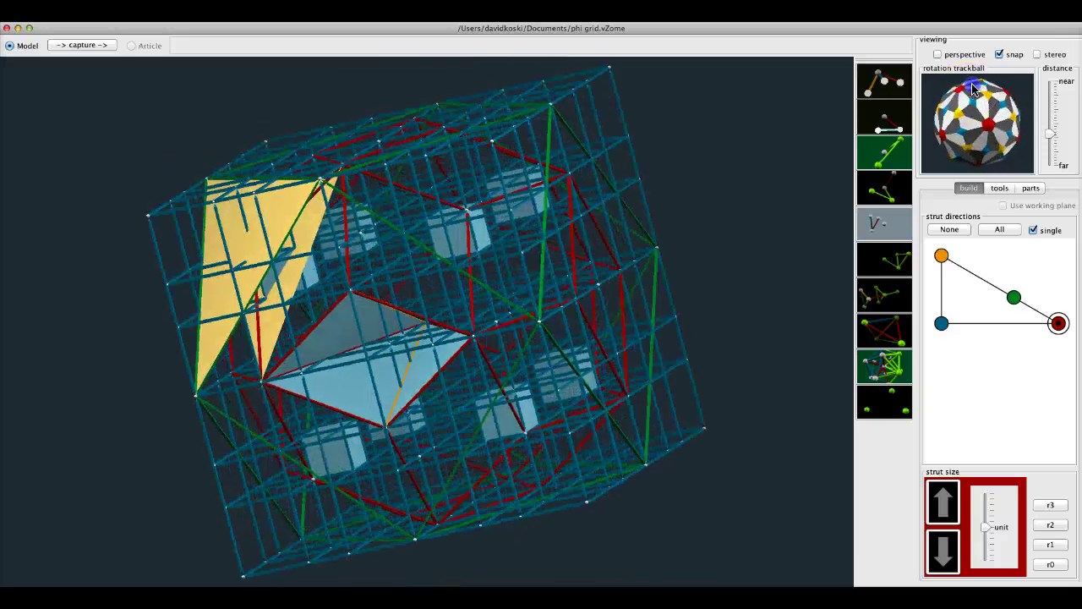
drag(967, 93, 972, 86)
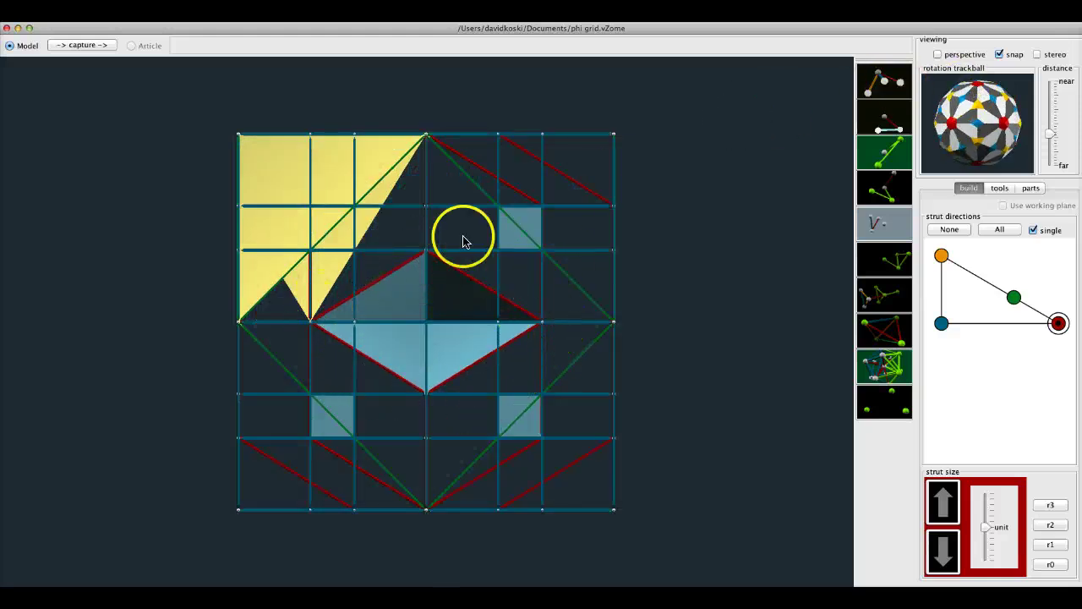
mouse_move(983, 127)
mouse_down()
mouse_move(972, 144)
mouse_move(983, 125)
mouse_up()
Step: Turn off view snapping, turn on perspective, and increase the viewing distance so the whole cubic grid fits
click(999, 54)
click(938, 54)
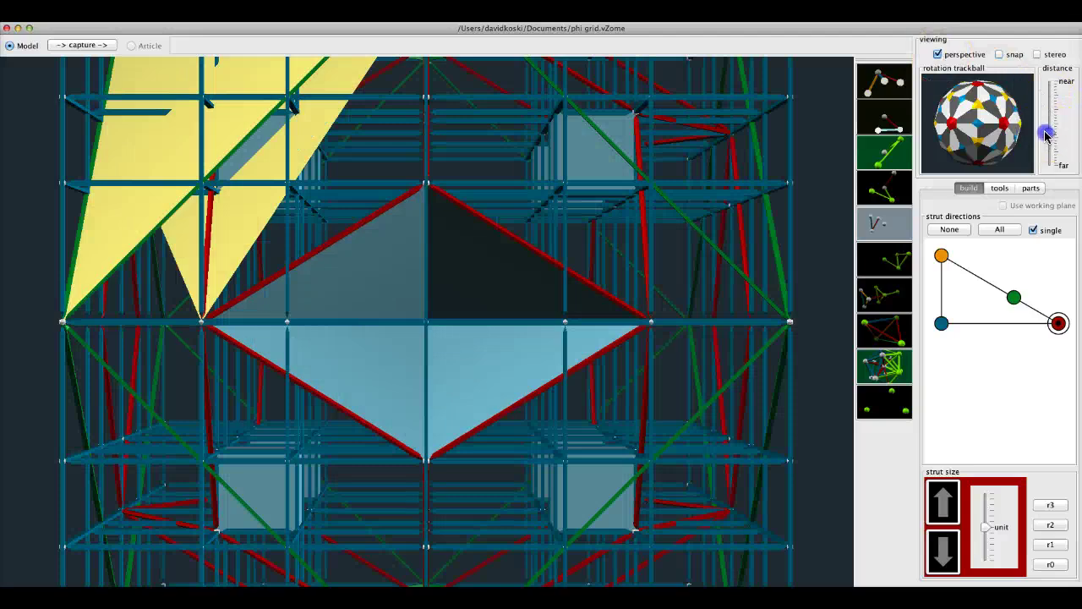
drag(1045, 133, 1047, 144)
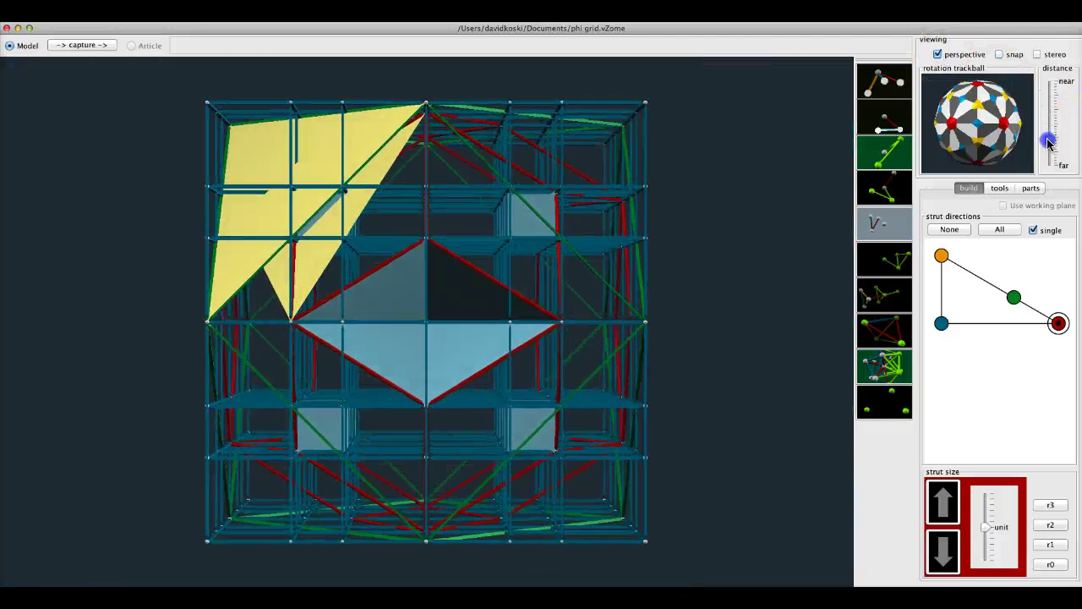
Step: Highlight the half edge from the grid's near upper corner ball to the edge's midpoint ball, and clear the selection
drag(966, 95, 926, 135)
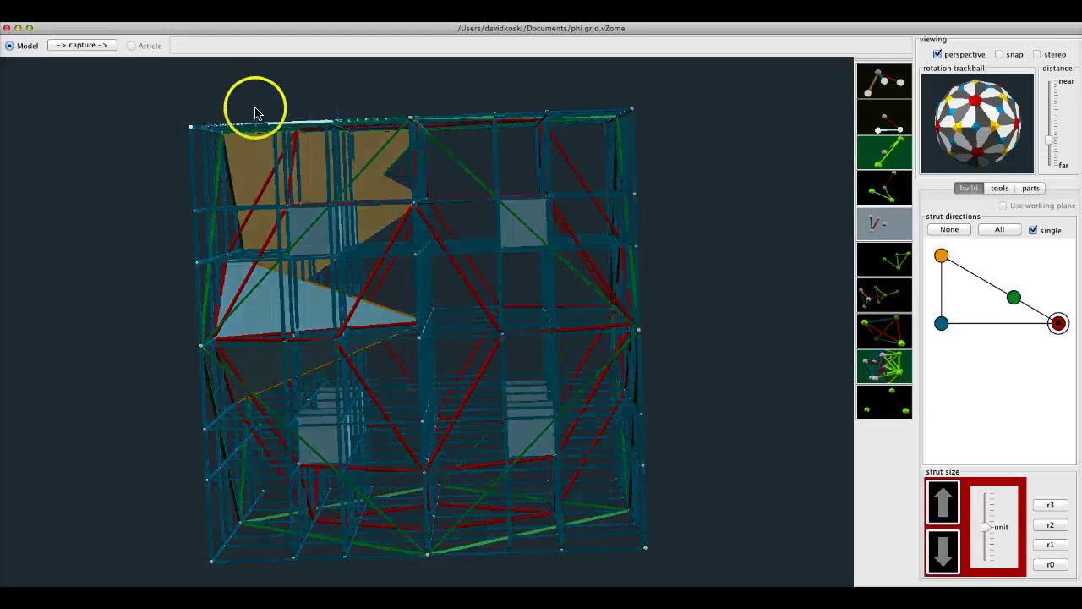
drag(988, 110, 988, 132)
click(741, 156)
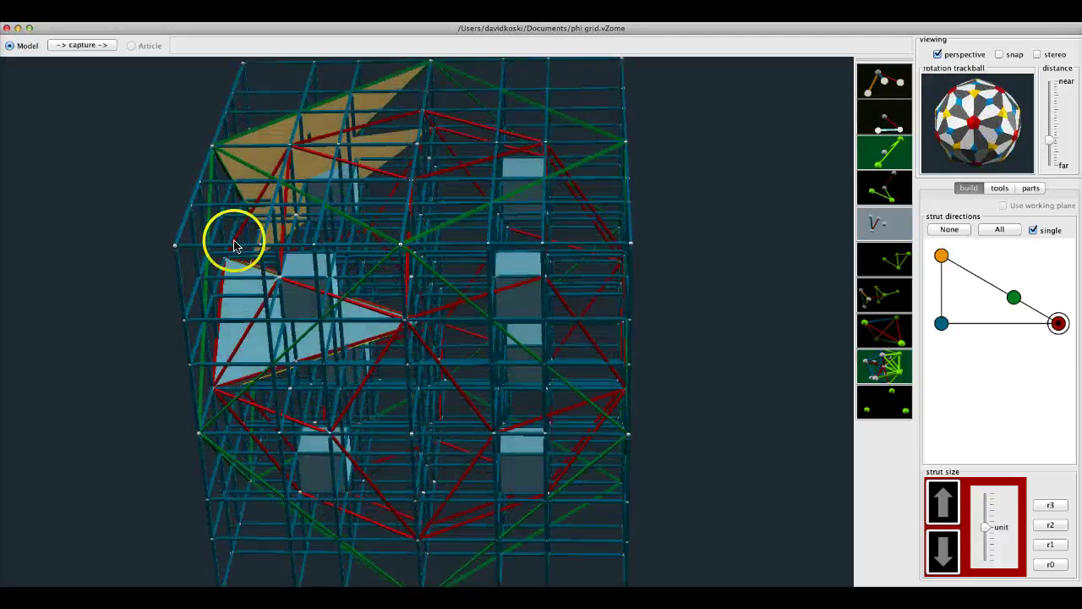
click(173, 248)
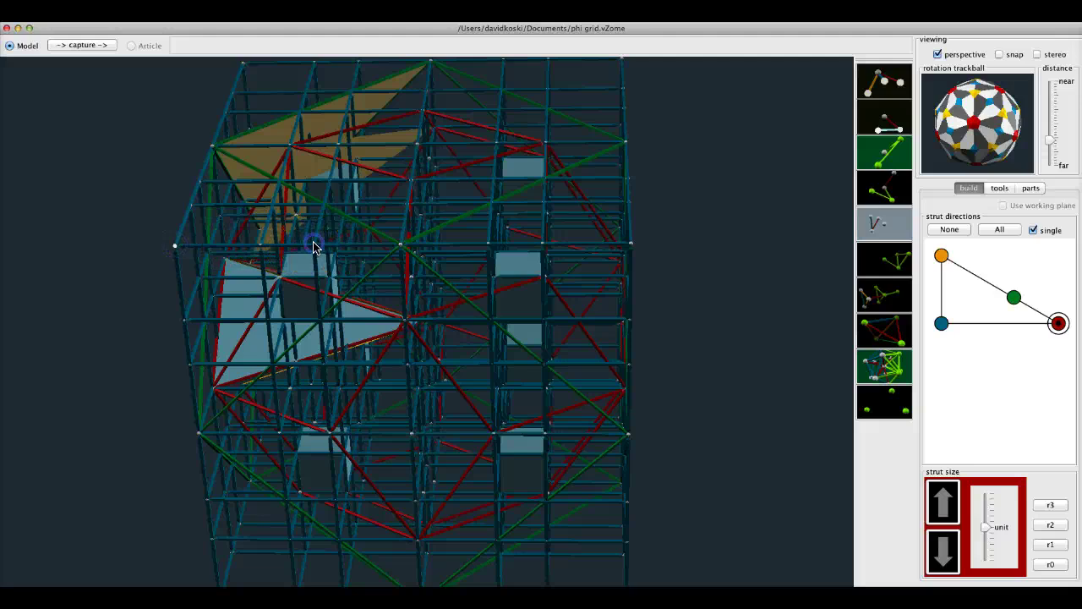
click(406, 237)
click(130, 212)
click(281, 191)
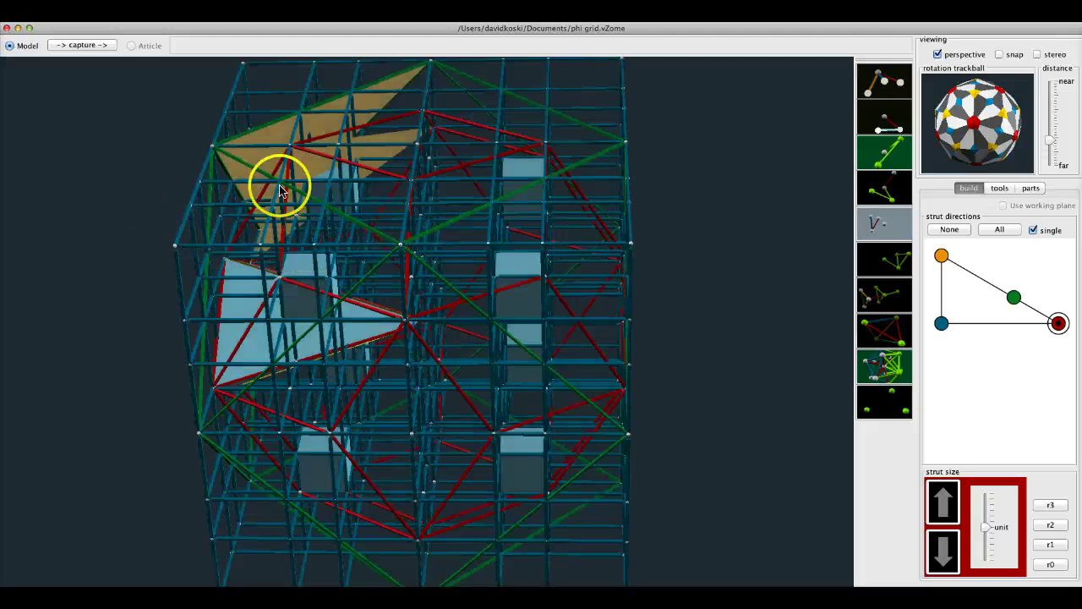
click(173, 247)
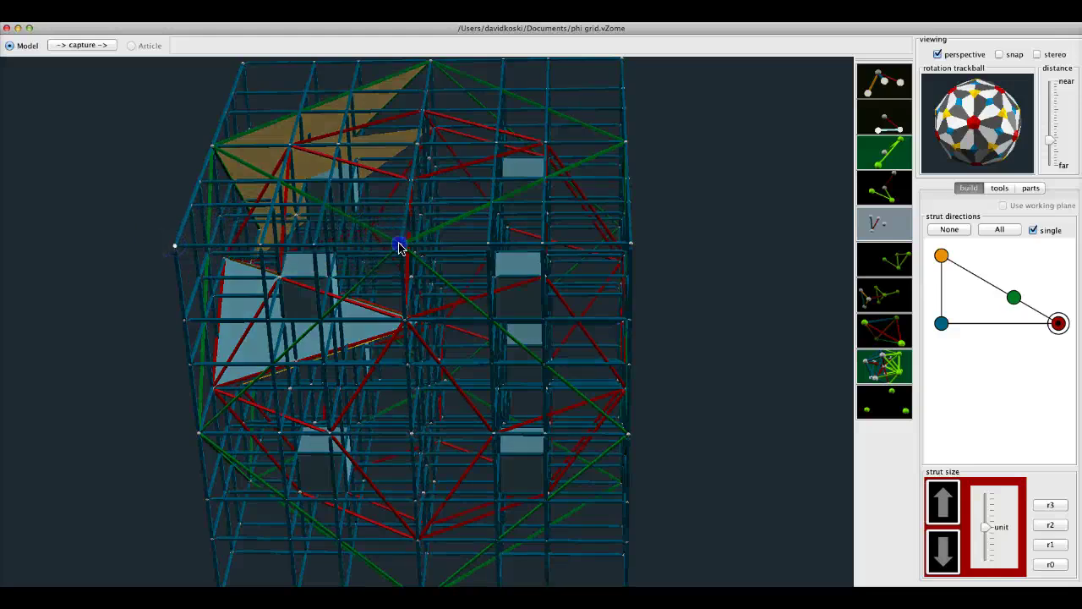
click(125, 237)
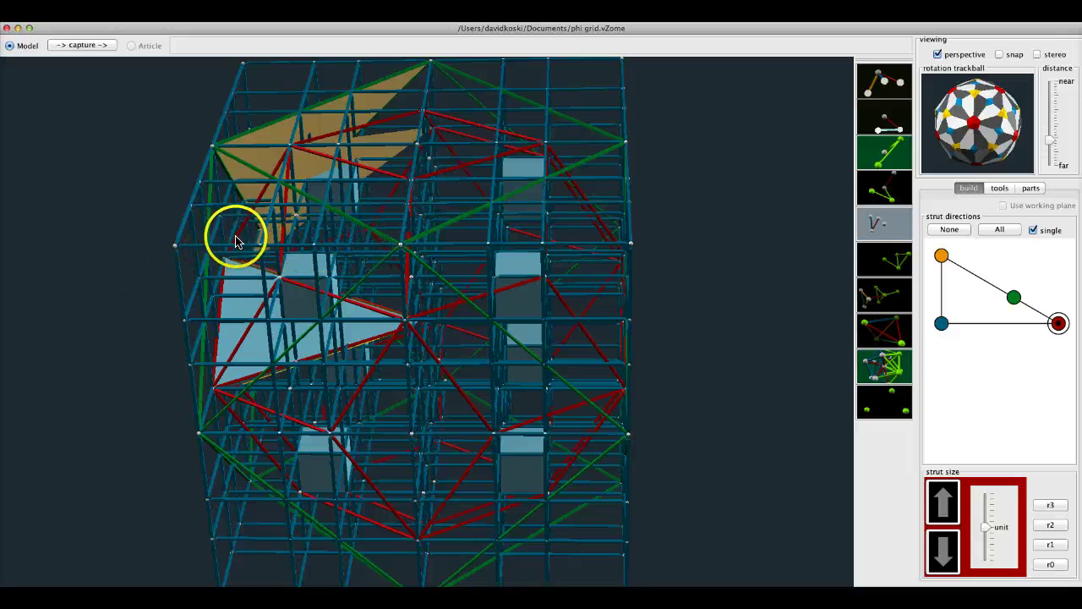
Step: Highlight the upper front half edge's division point nearer its midpoint to show the split, clearing the selection after each highlight
click(175, 243)
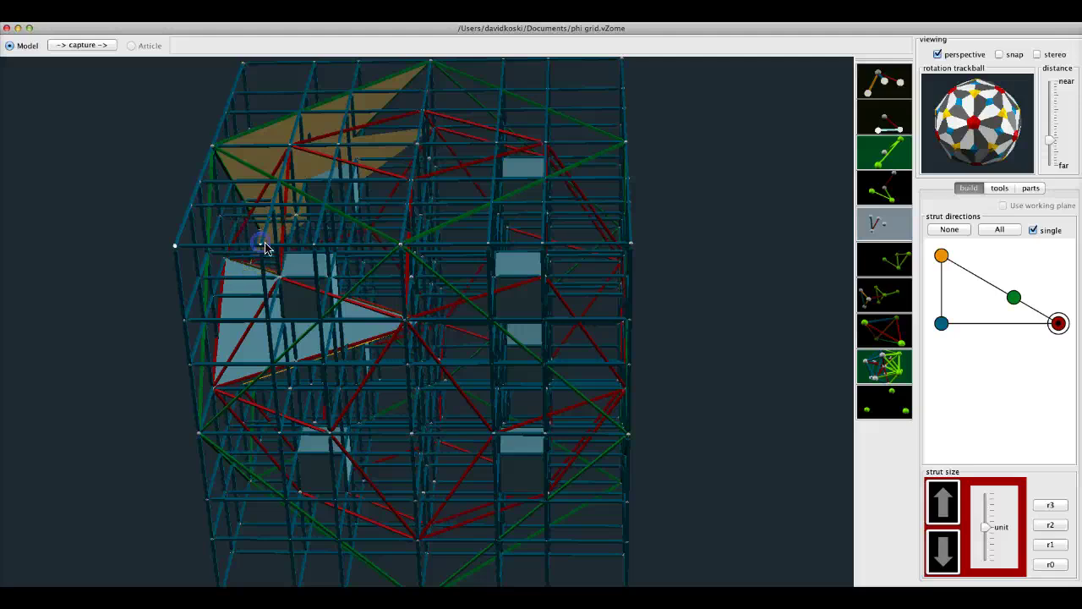
click(314, 244)
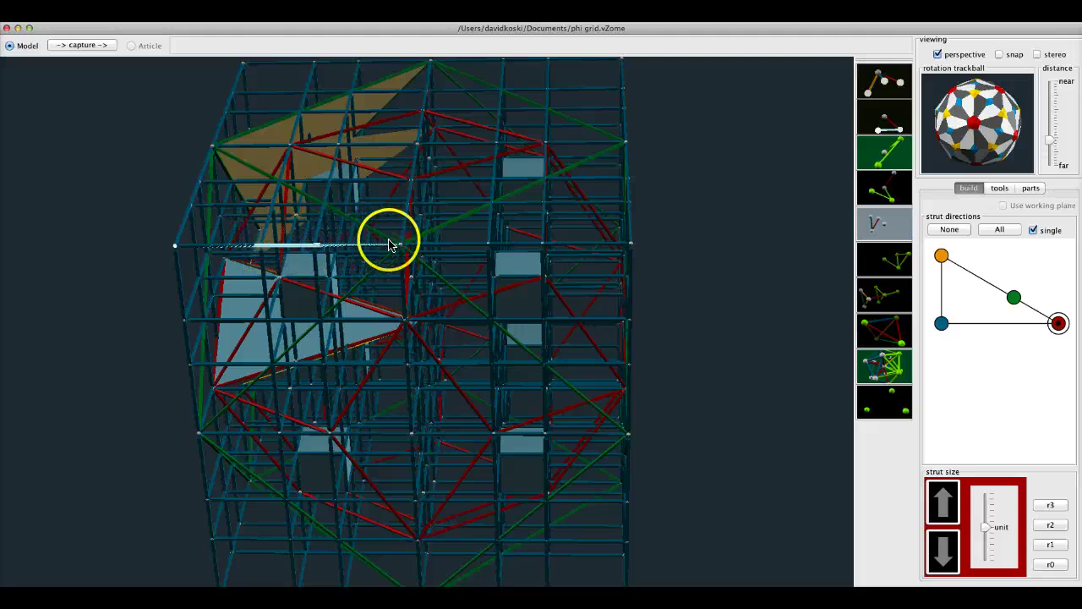
click(68, 182)
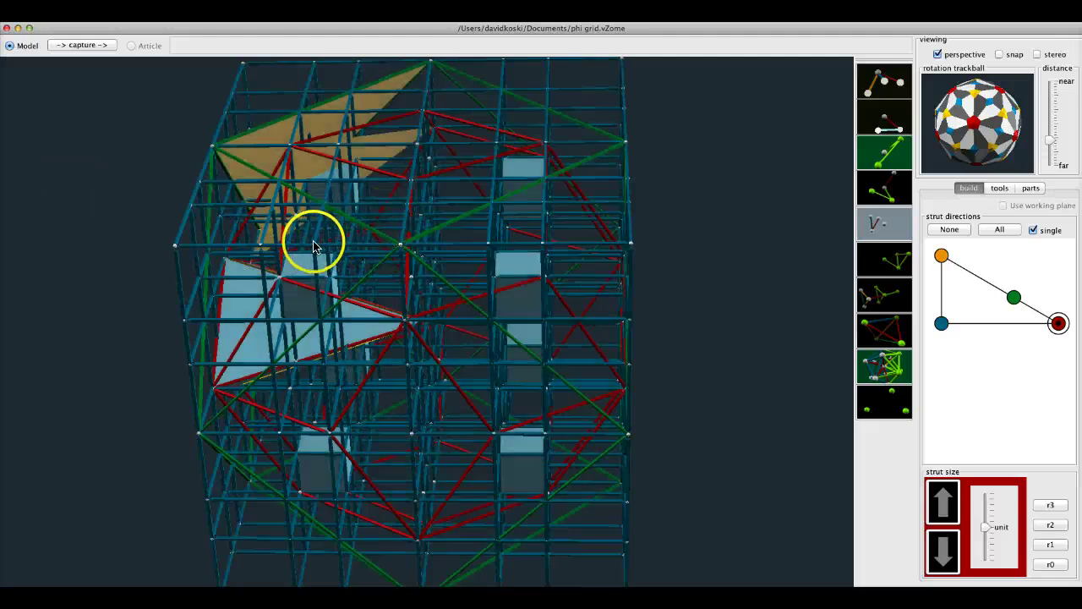
click(314, 245)
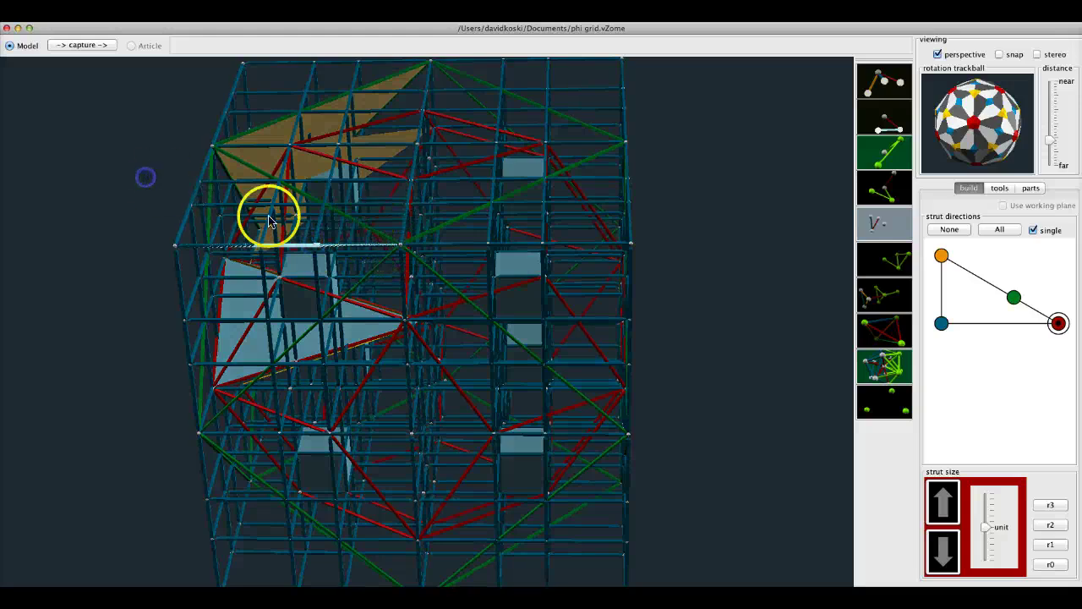
click(146, 178)
click(313, 246)
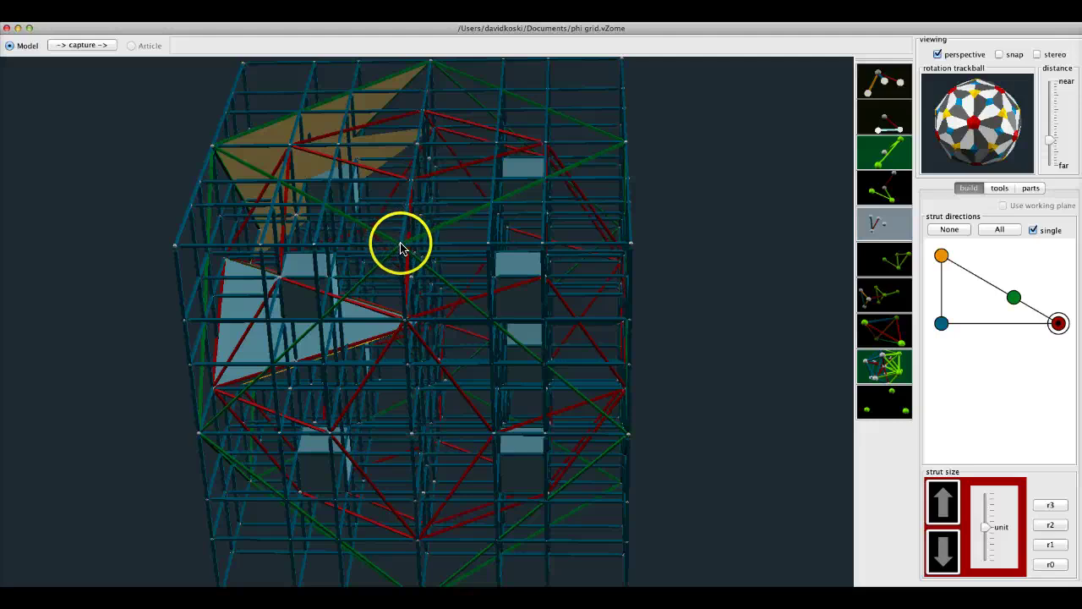
click(96, 207)
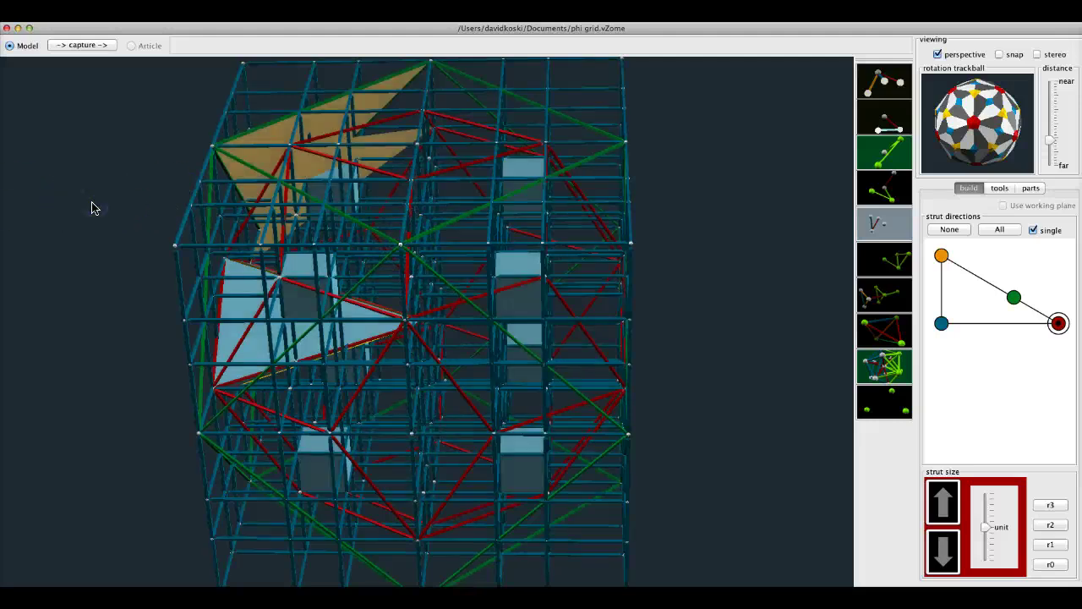
Step: Highlight the division point nearer the corner and the short middle segment of the same half edge, and clear the selection
drag(261, 248, 182, 237)
click(262, 246)
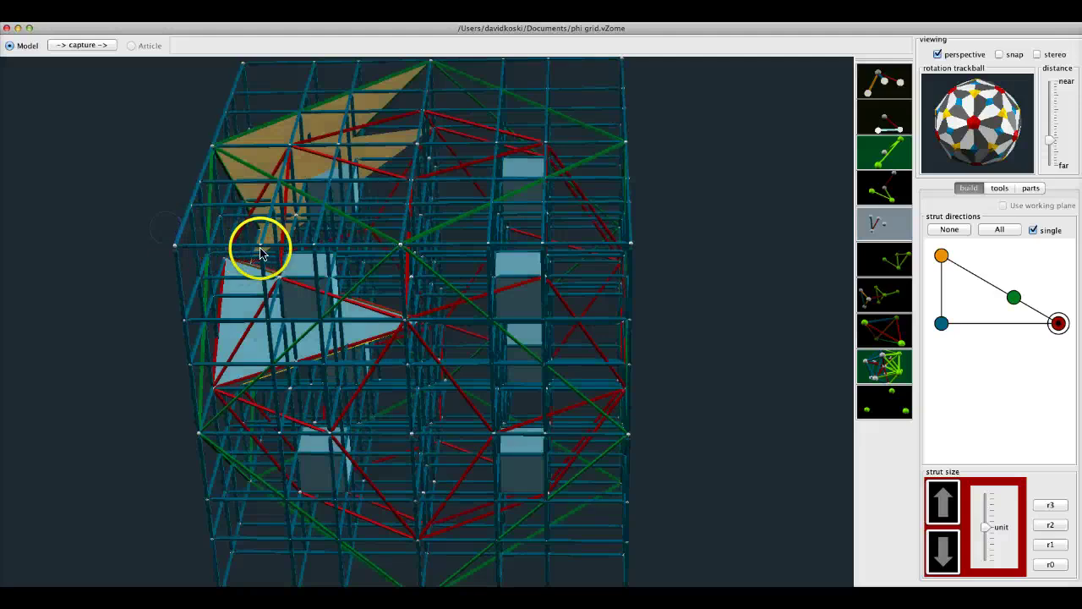
click(259, 244)
click(137, 202)
click(261, 245)
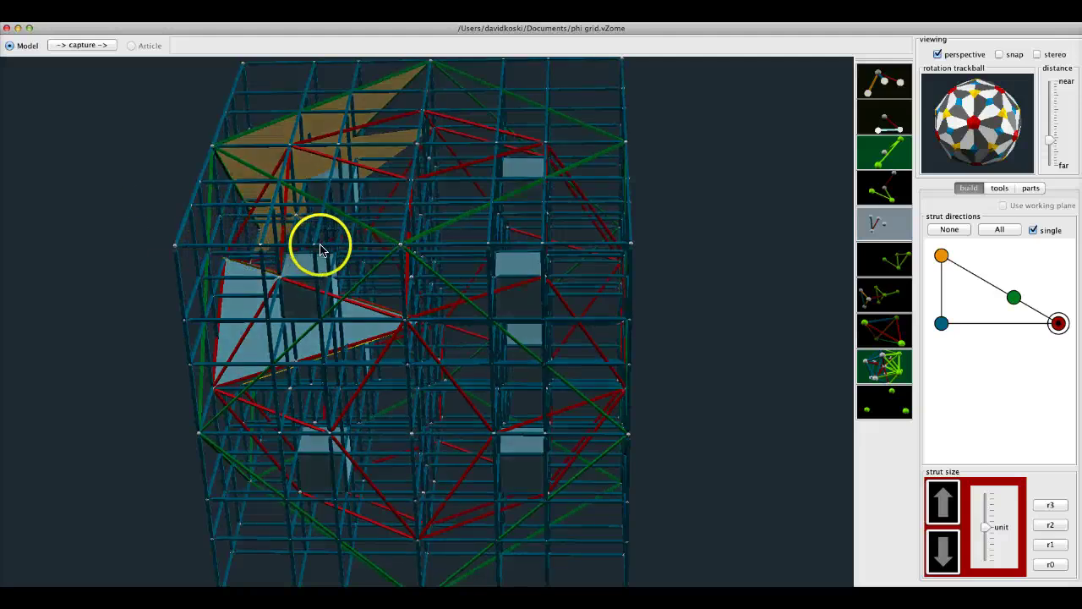
click(313, 246)
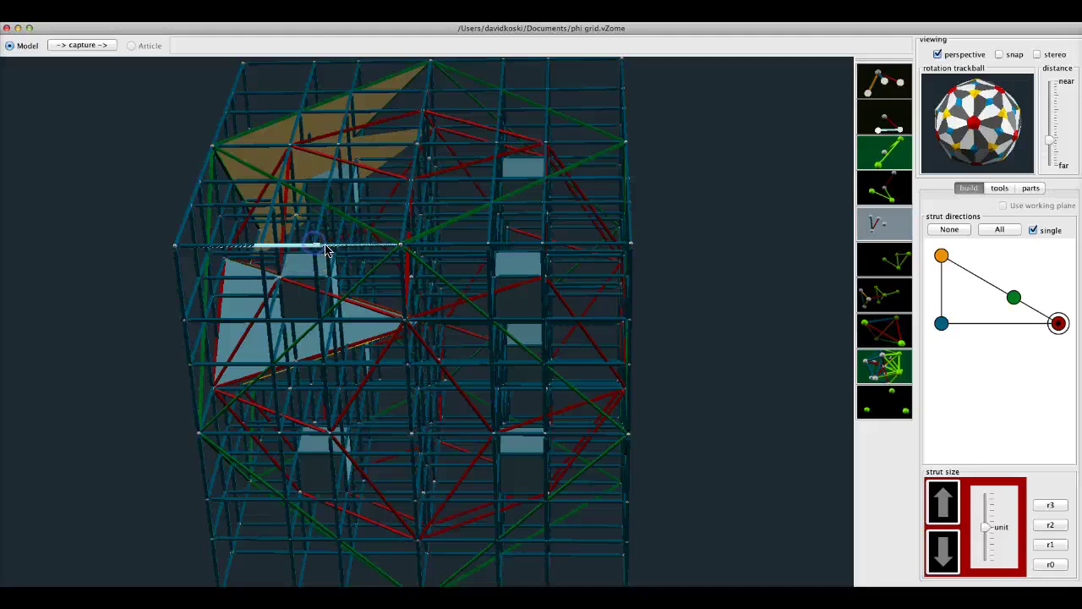
click(135, 178)
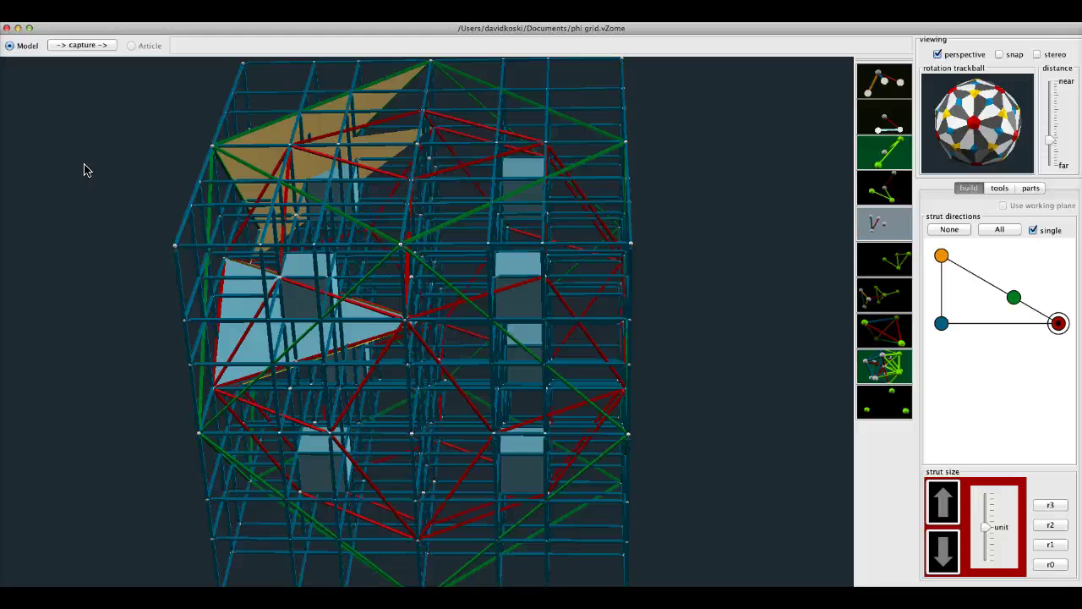
Step: Examine the yellow and blue panels inside the grid from several angles, briefly highlighting the inner yellow panel
scroll(306, 115, down, 2)
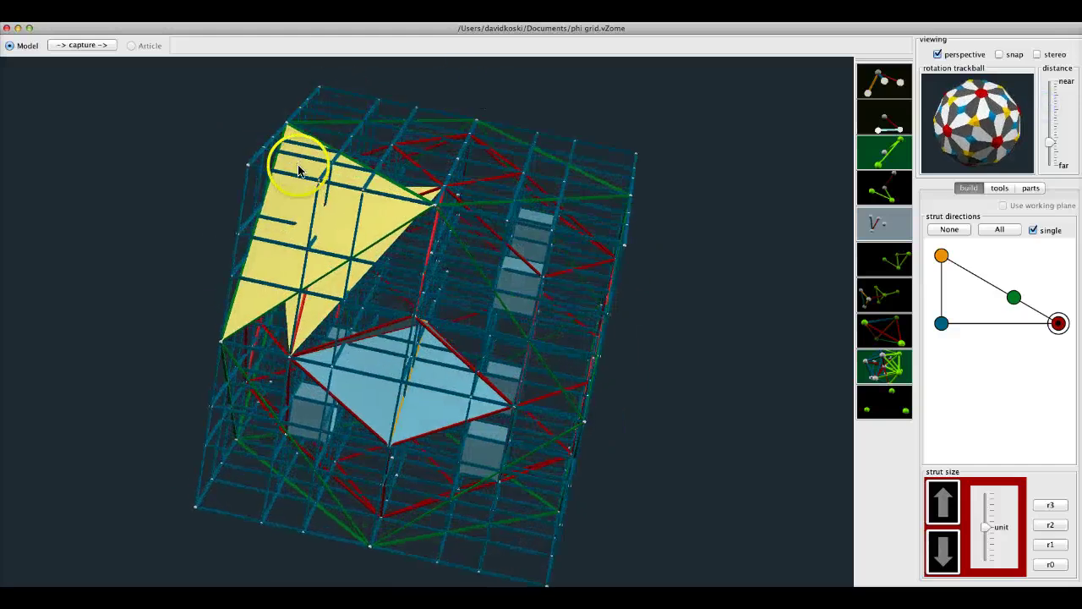
click(785, 126)
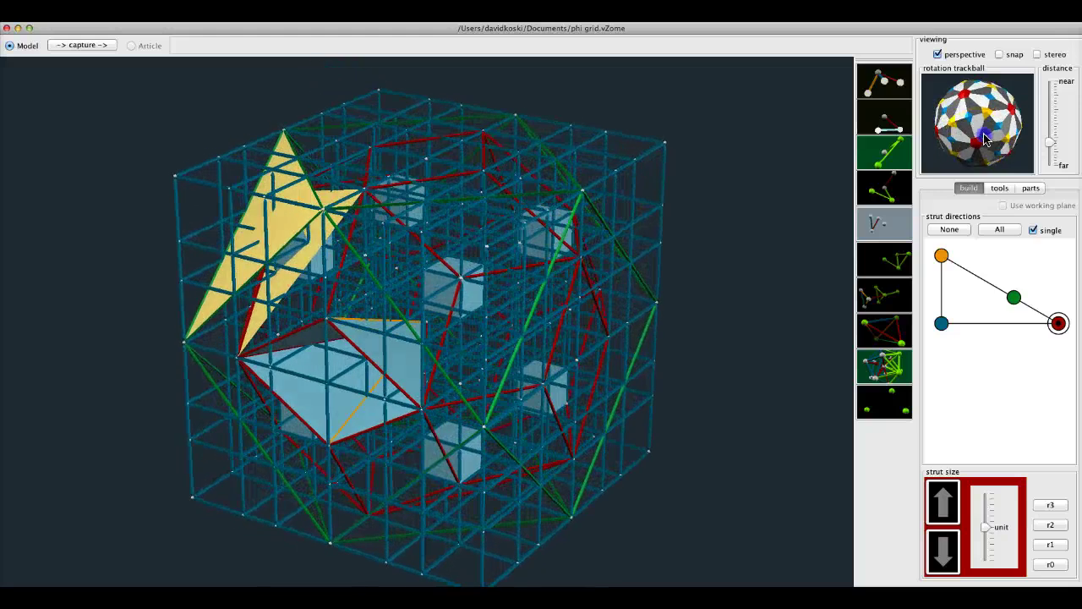
drag(983, 131, 986, 119)
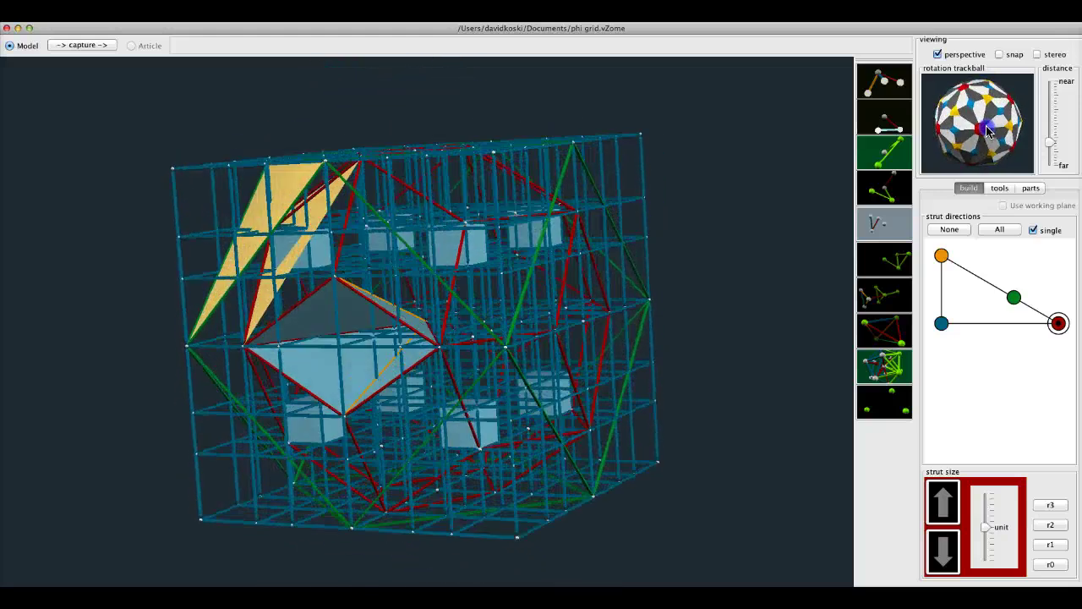
drag(987, 131, 989, 137)
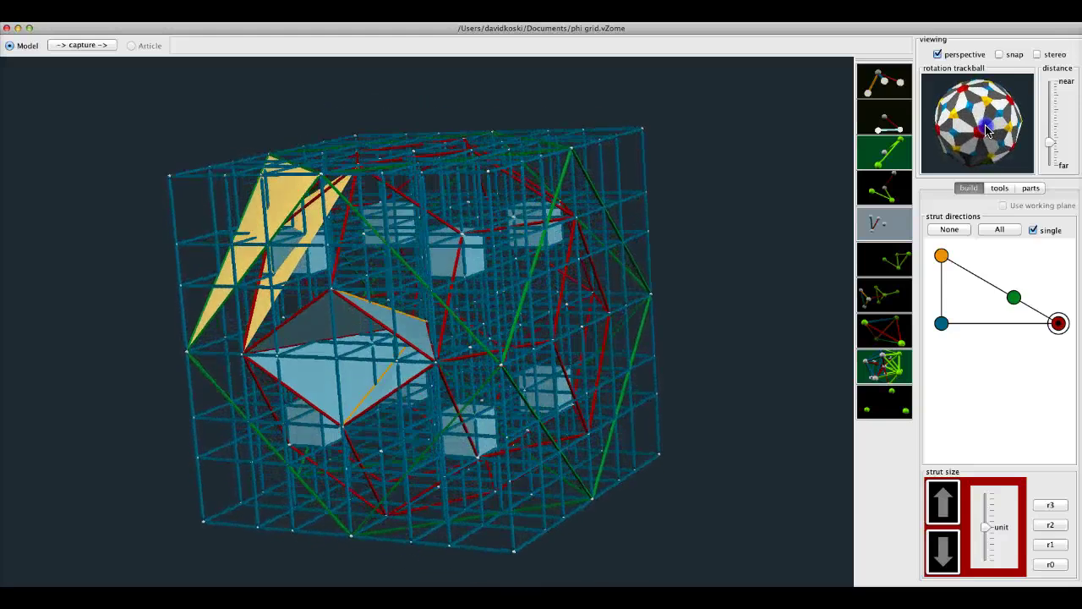
click(309, 214)
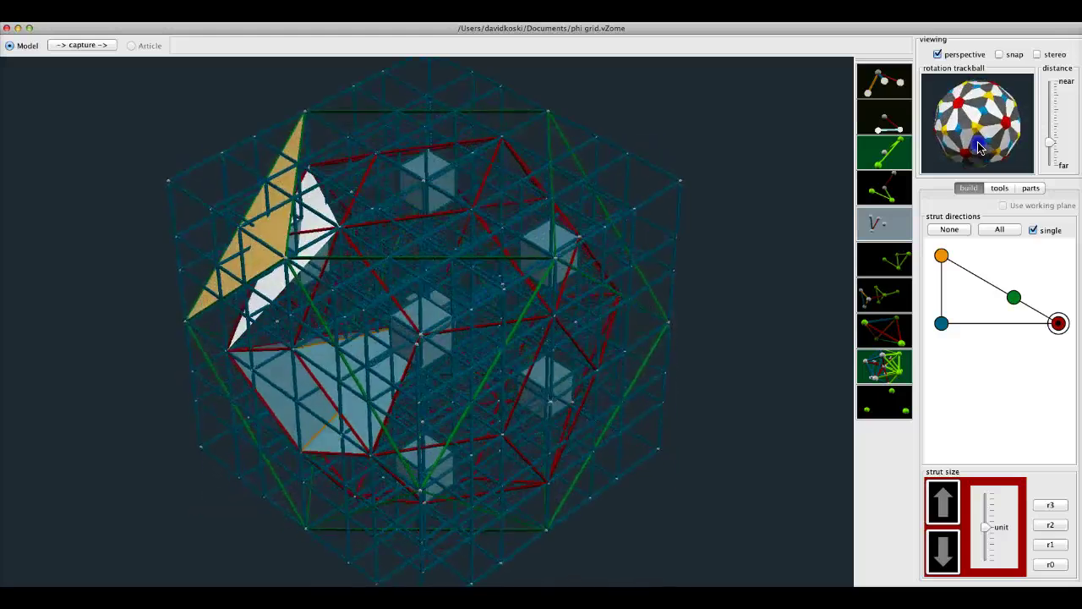
click(732, 117)
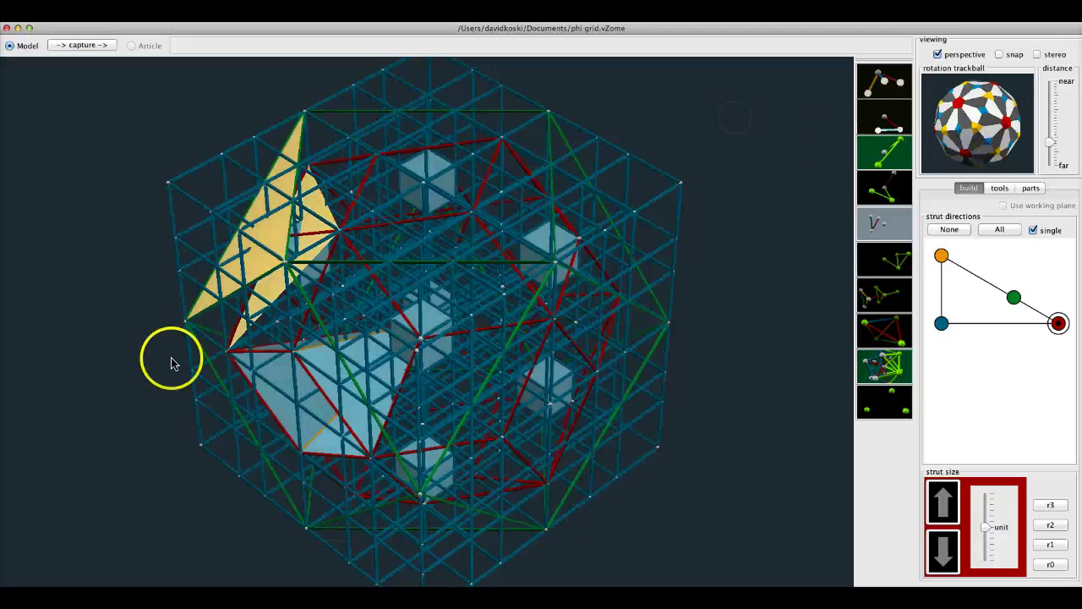